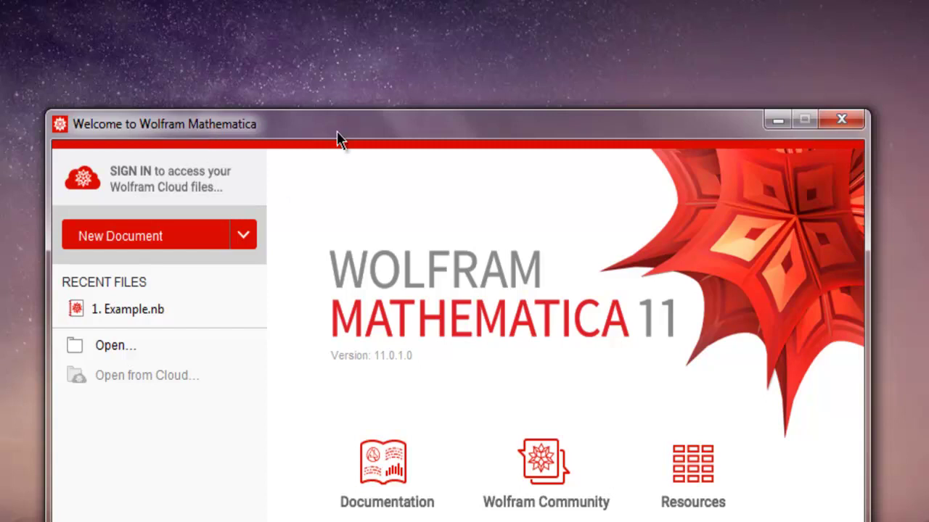
Step: Open a new blank notebook, Untitled-1, and move its window fully onto the screen
left_click(157, 235)
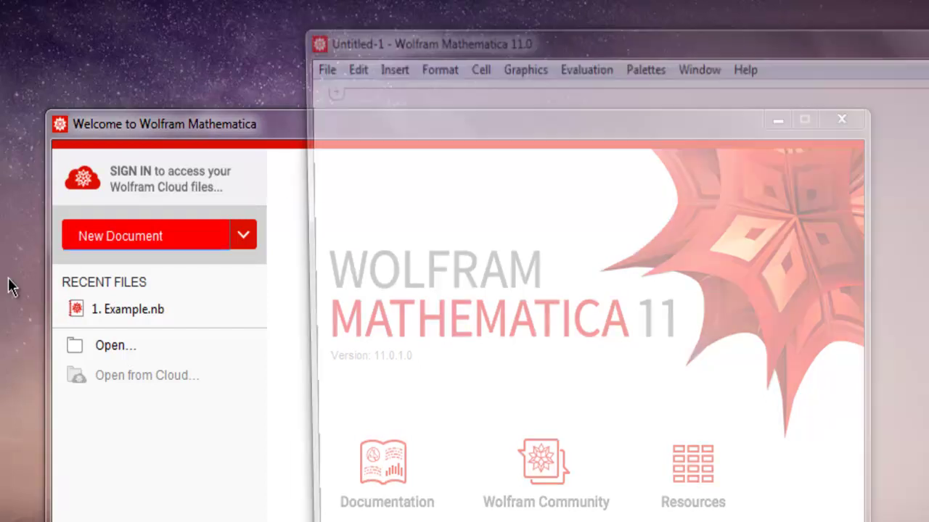
left_click_drag(348, 44, 124, 39)
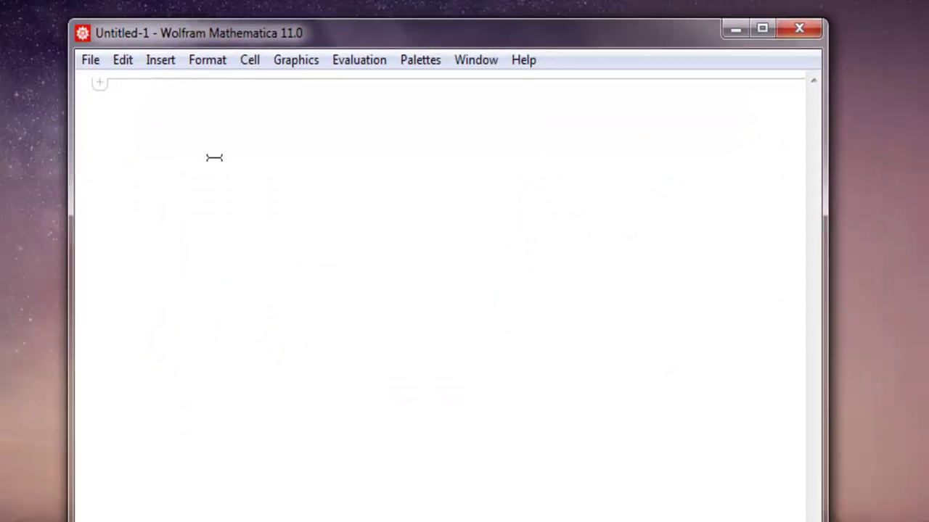
Step: In a new input cell, enter and evaluate alist = {500, 1500, 800, 4300, 6200}
key("alt+1")
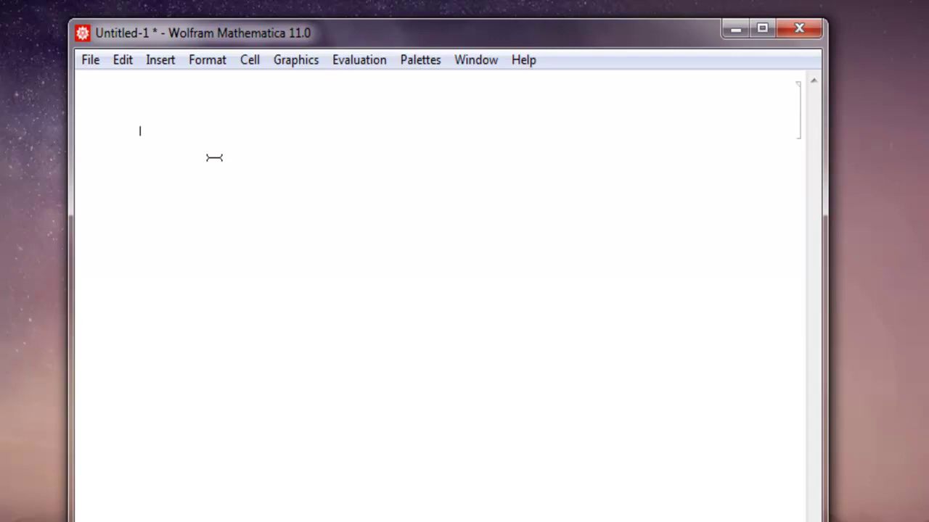
type("alist = {500, 1500,")
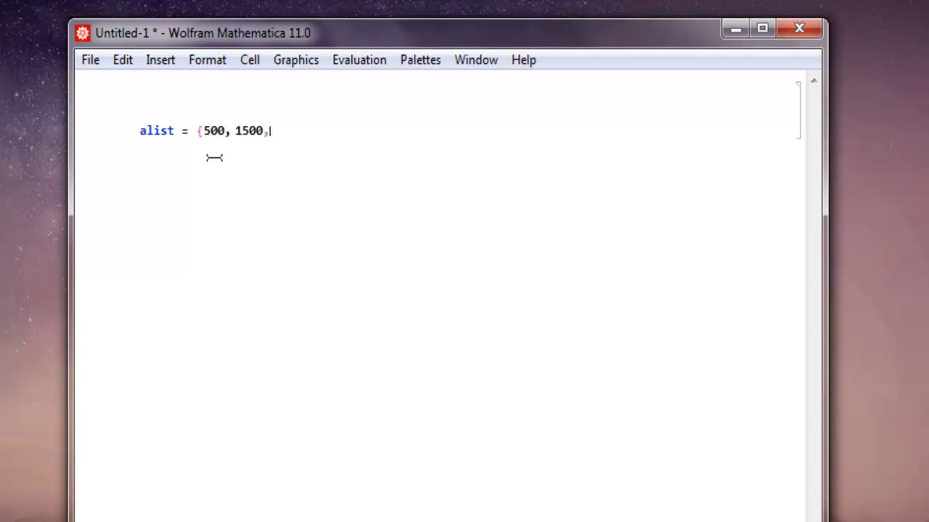
type(" 800, 4300")
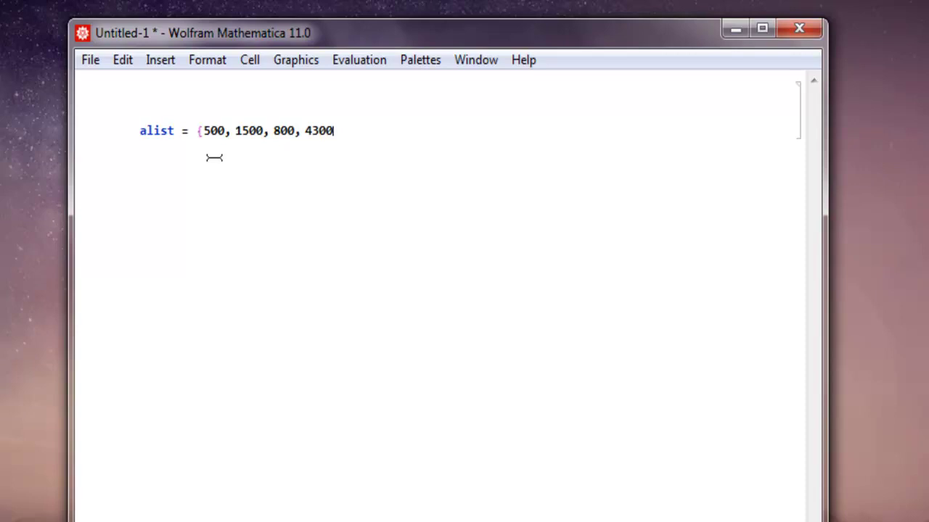
type(", 6200}")
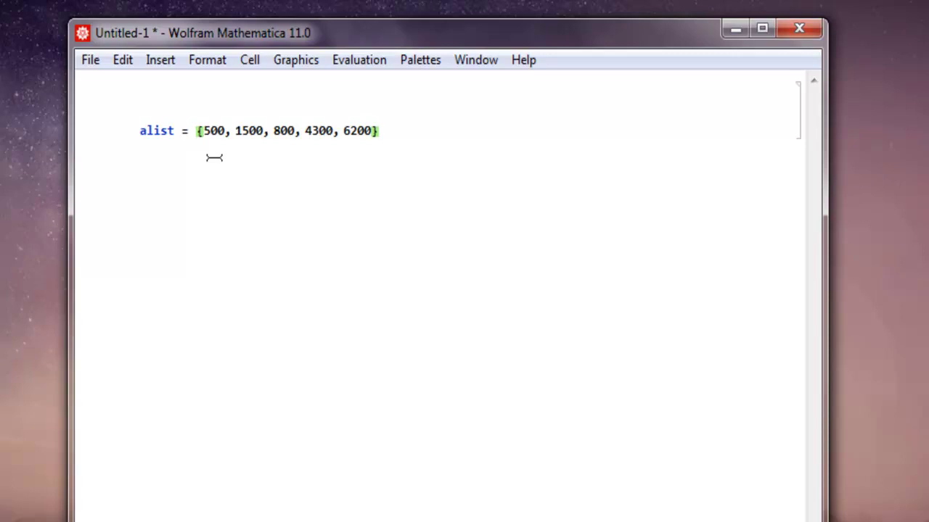
key("shift+Return")
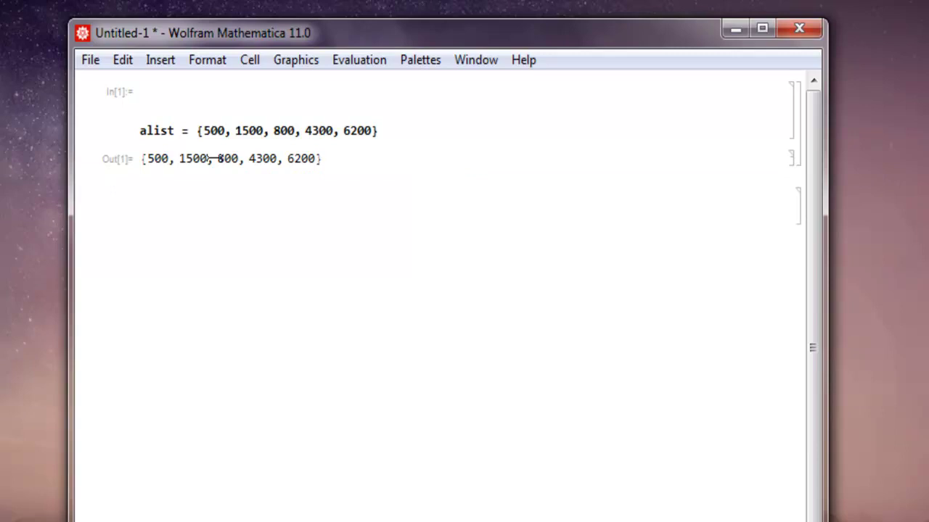
type("Bar")
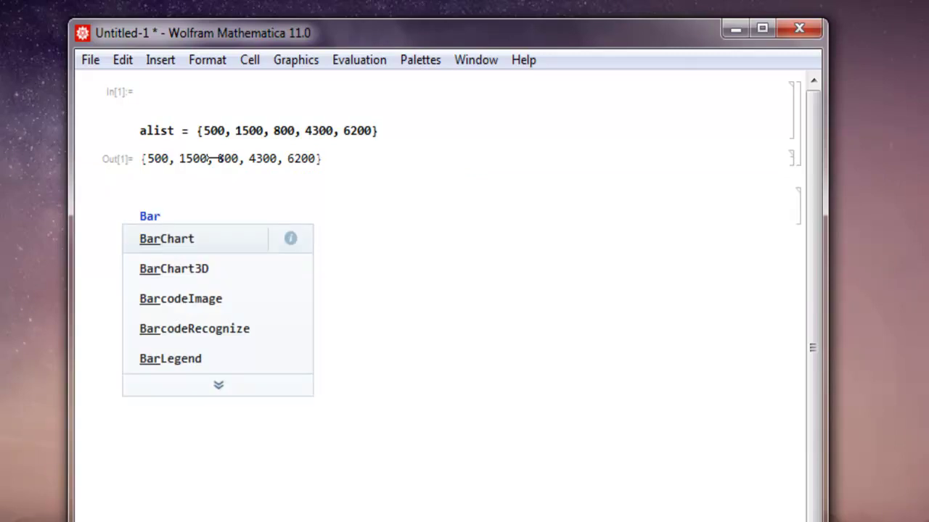
Step: Evaluate BarChart[alist] to draw five bars peaking at 6200 and check their values
key("Return")
type("[")
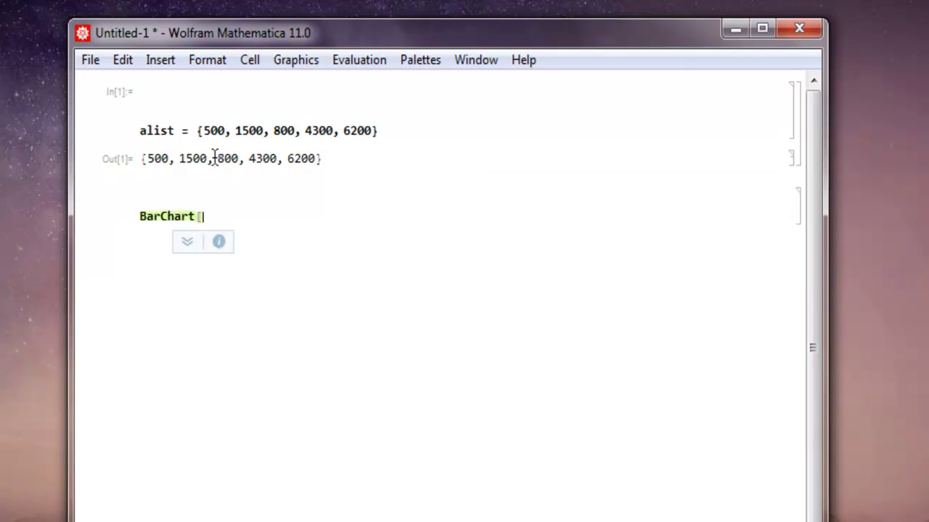
type("alist]")
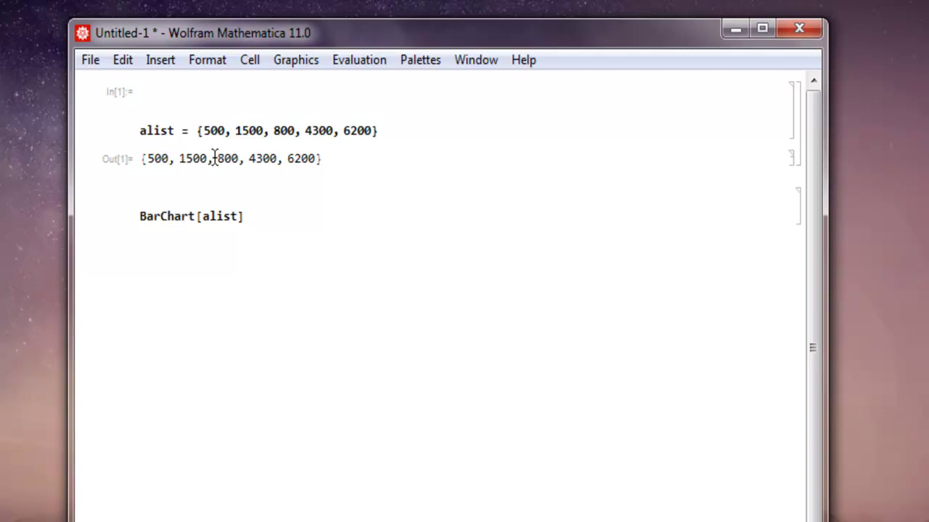
key("shift+Return")
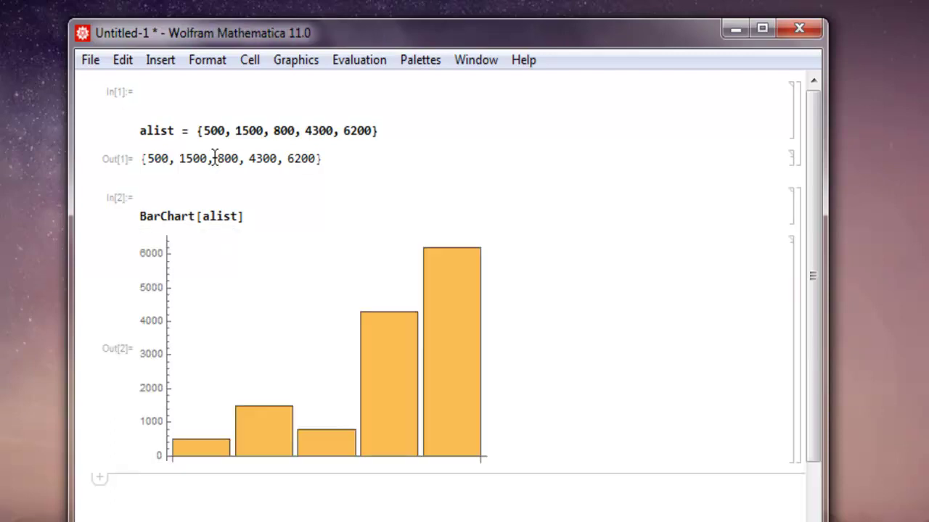
mouse_move(221, 450)
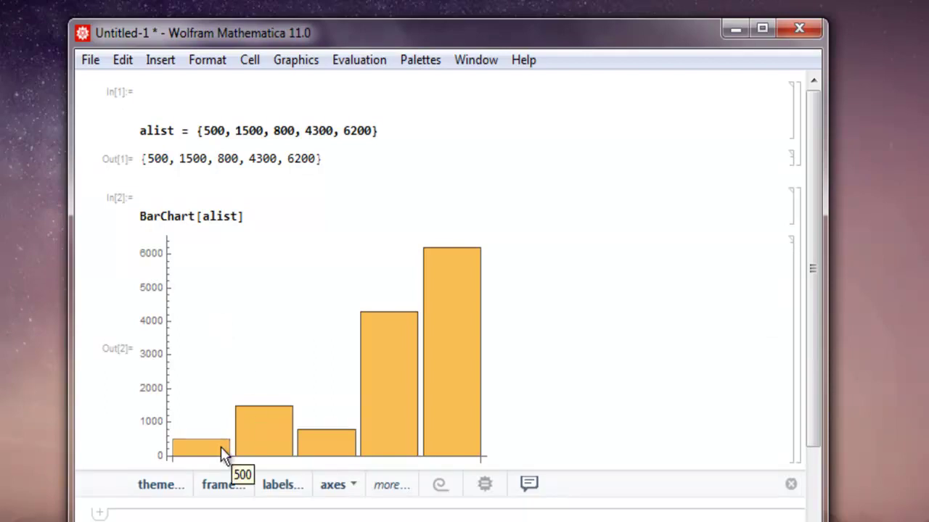
mouse_move(311, 442)
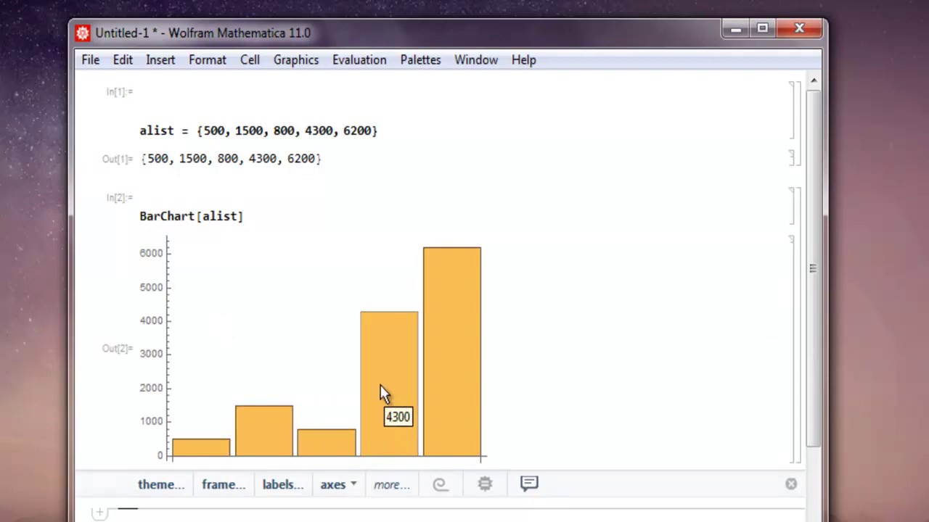
mouse_move(447, 338)
Step: Enter and evaluate blist = {{15, 30, 45, 10}, {32, 22, 11, 41}}
scroll(360, 312, "down", 5)
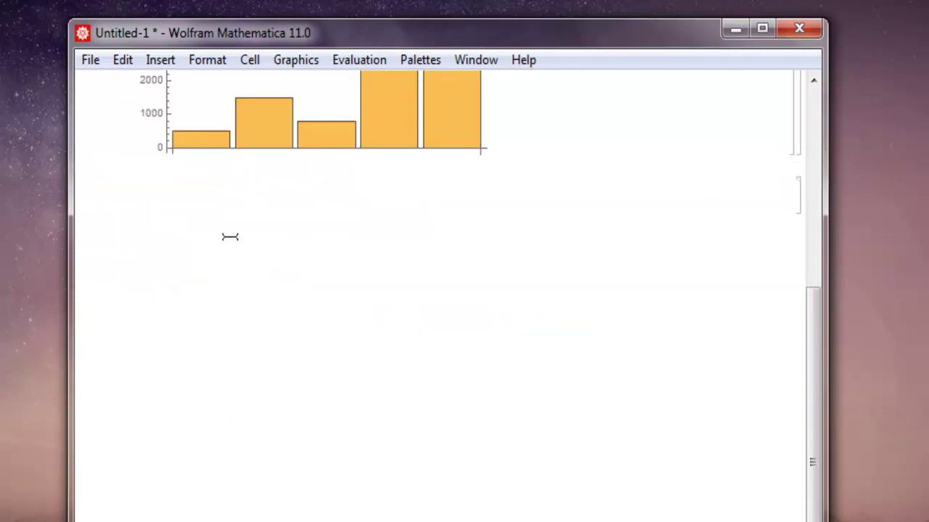
type("blist = {{")
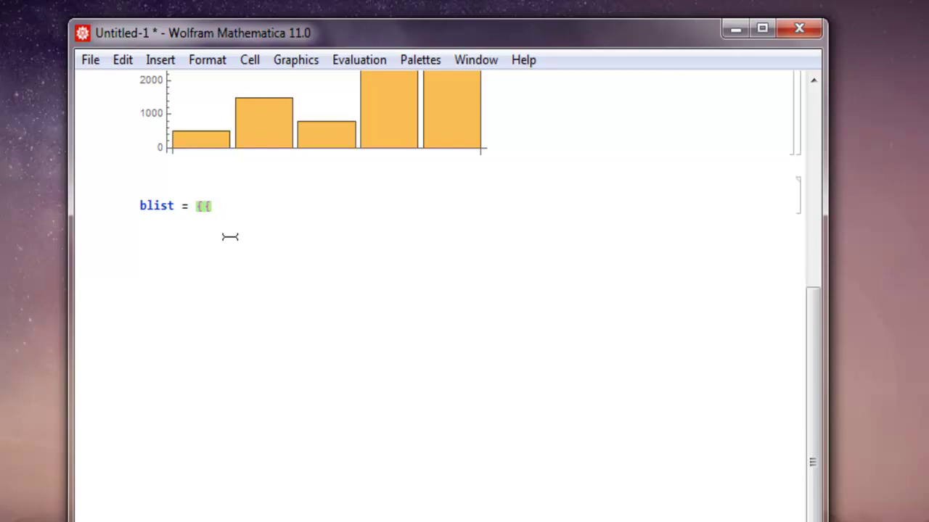
type("15, 30, 4")
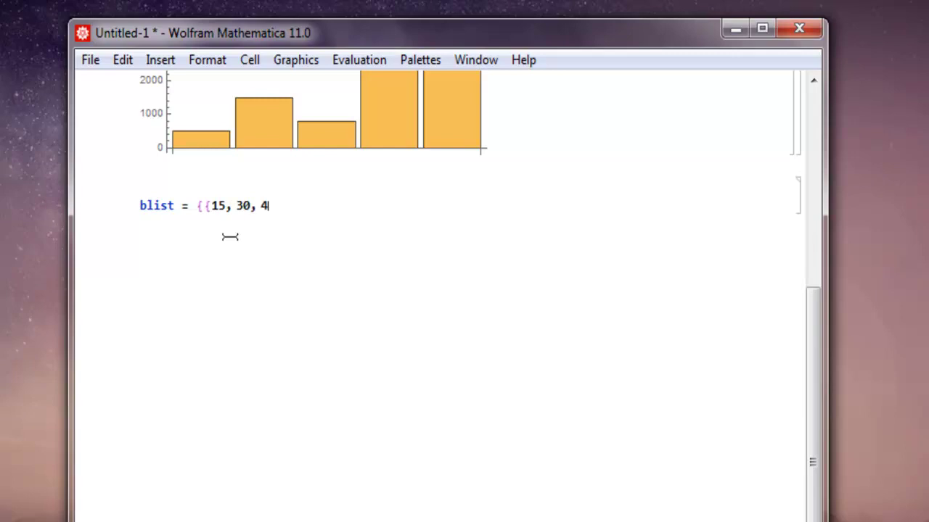
type("5, 10},")
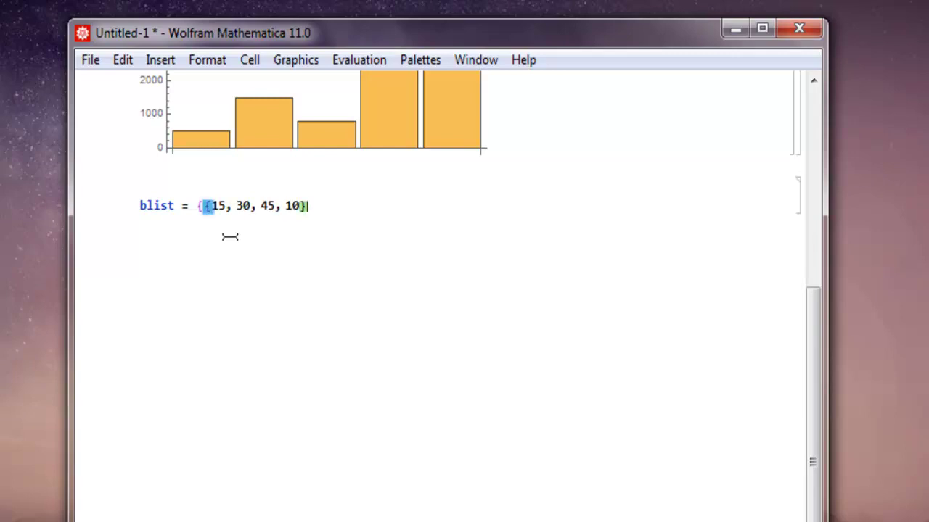
type(" {32, 22,")
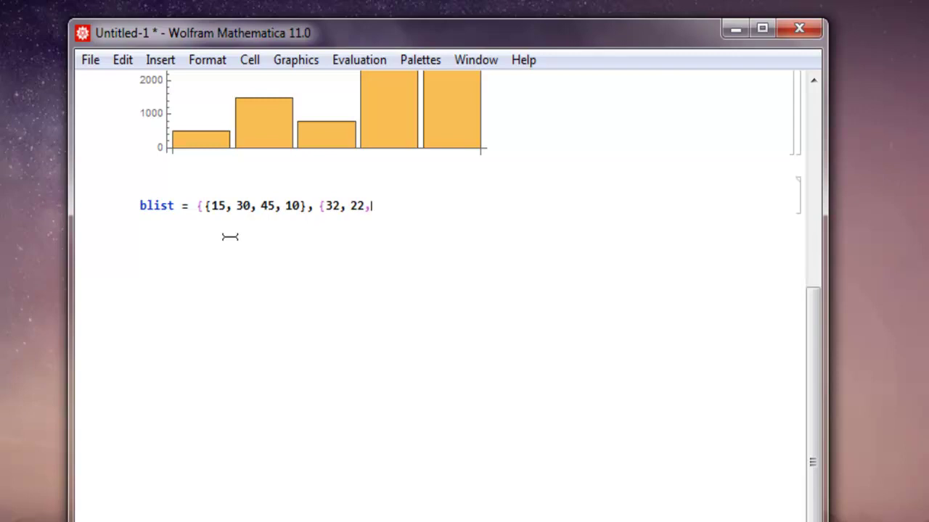
type(" 11, 41}")
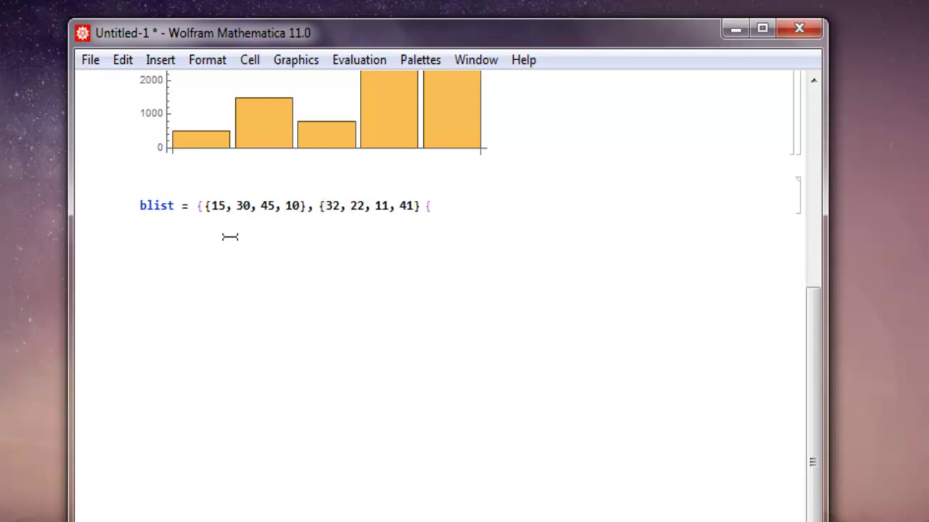
type("}")
key("shift+Return")
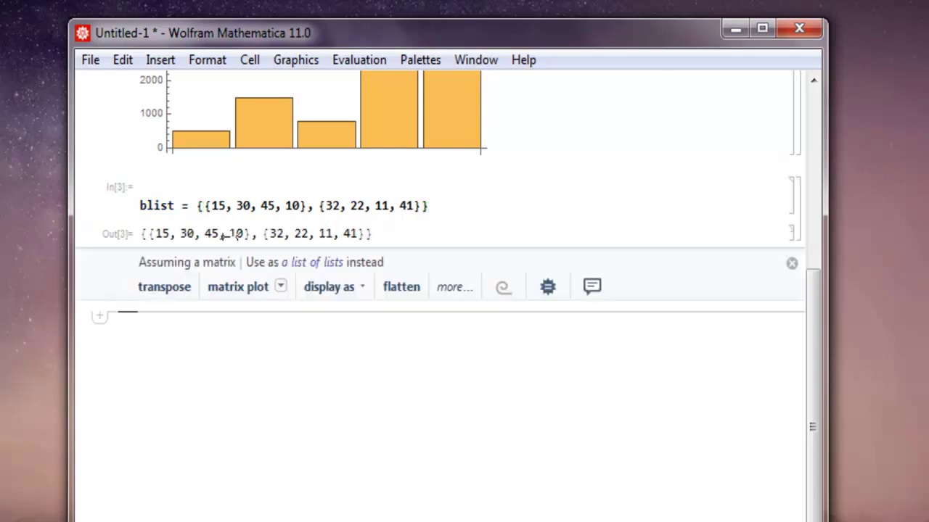
key("alt+9")
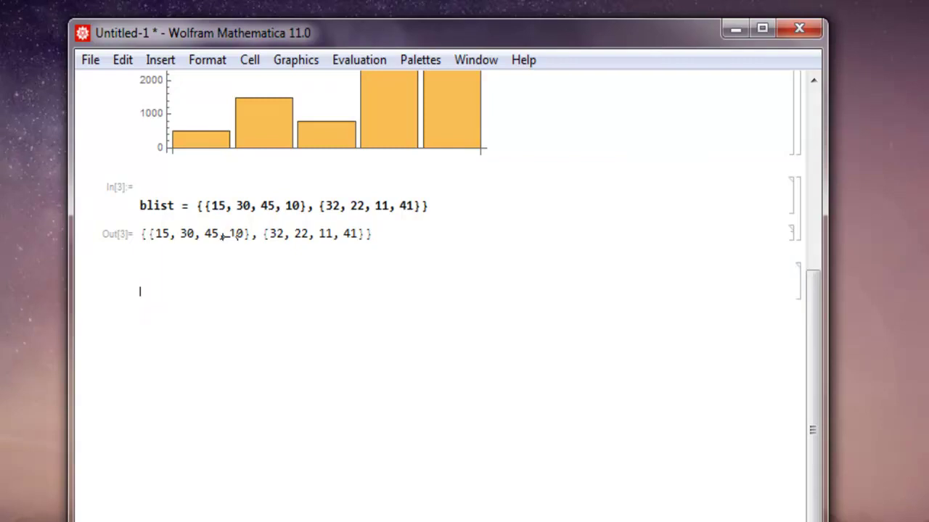
Step: Evaluate BarChart[blist], fixing a stray 'c' typed after Bar
type("Bar")
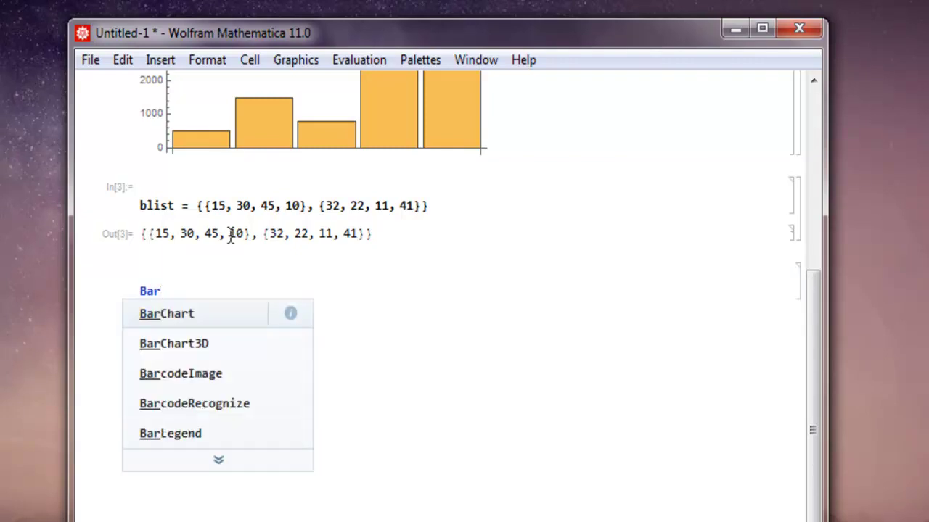
scroll(474, 287, "down", 2)
scroll(474, 288, "down", 2)
type("c")
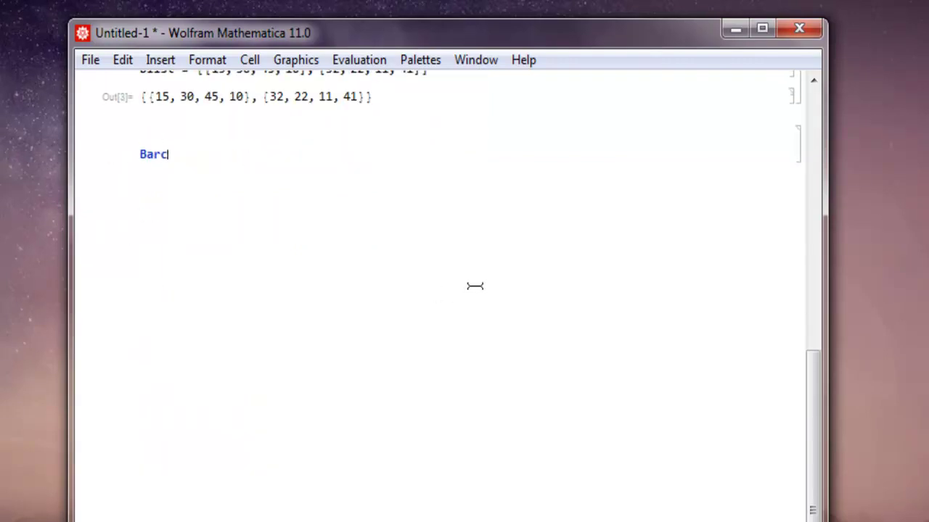
key("BackSpace")
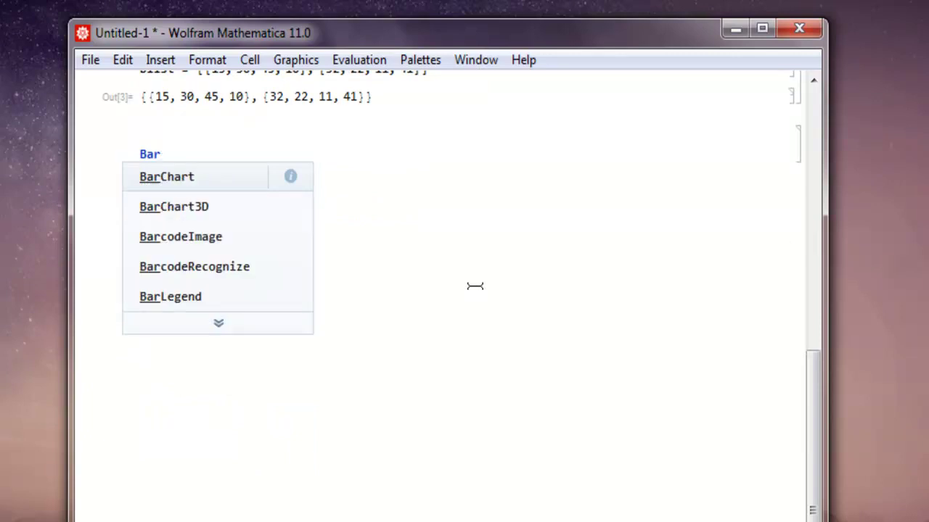
key("Return")
type("[")
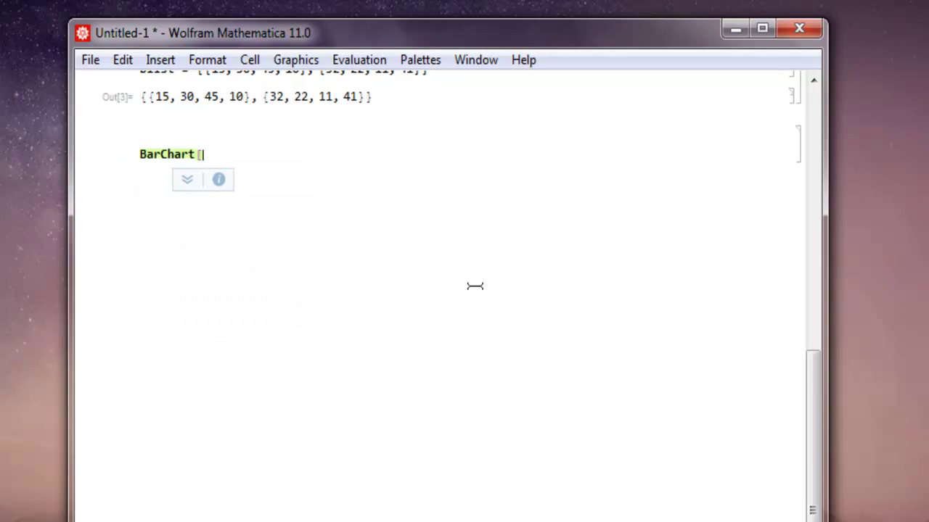
type("blist]")
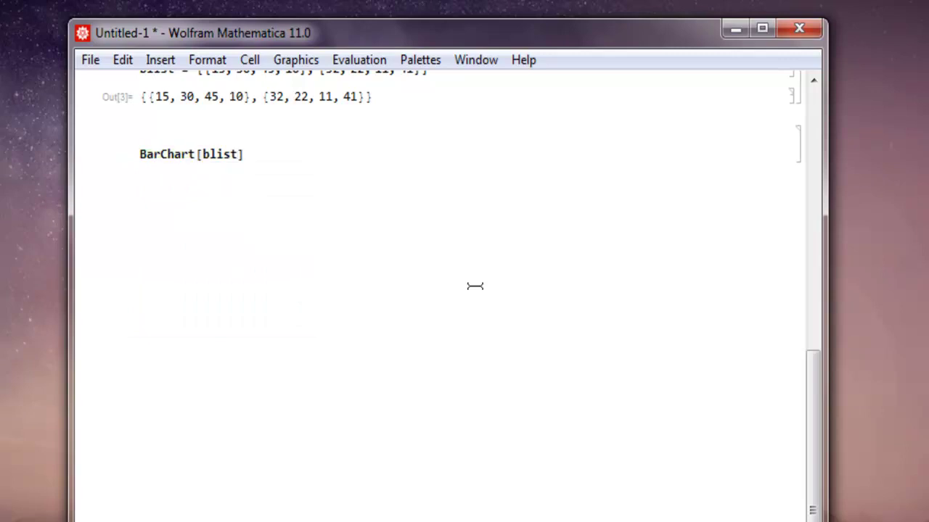
key("shift+Return")
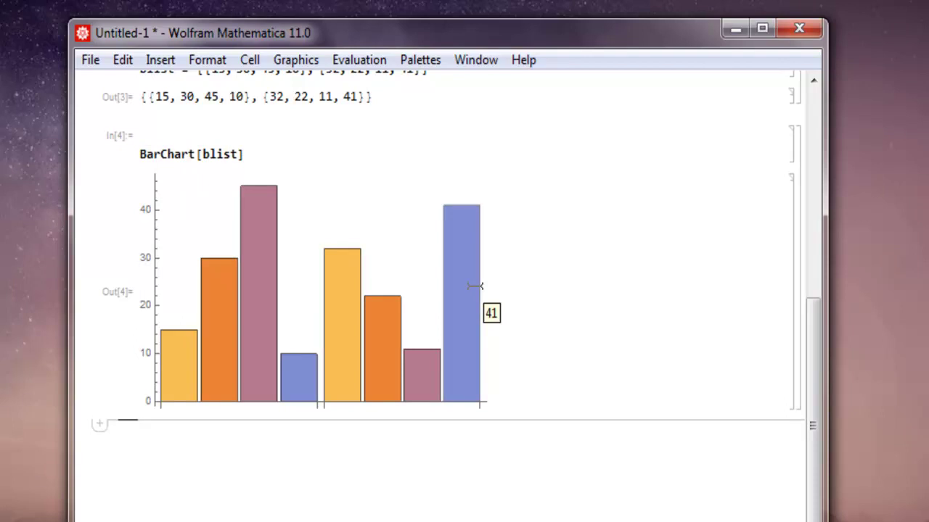
Step: Read the values of the two groups of four colored bars, heights up to 45
scroll(392, 210, "up", 2)
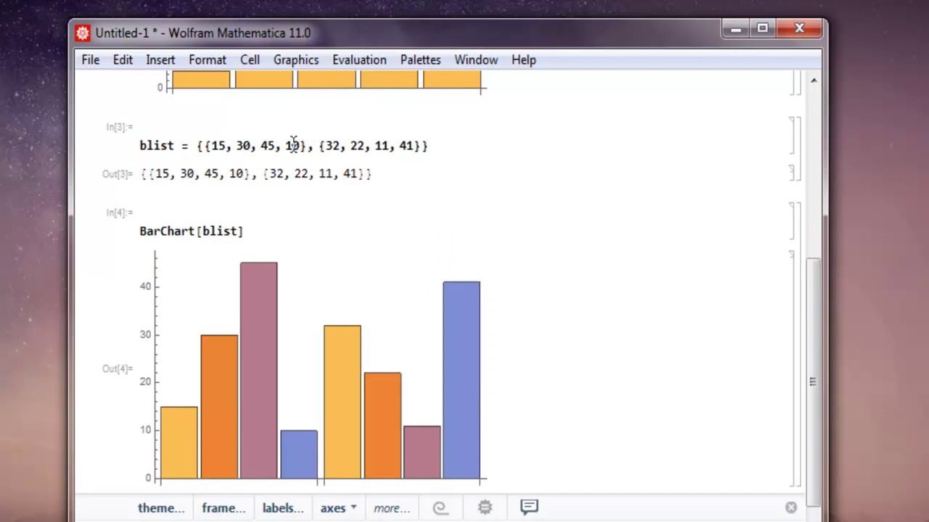
mouse_move(248, 309)
mouse_move(198, 465)
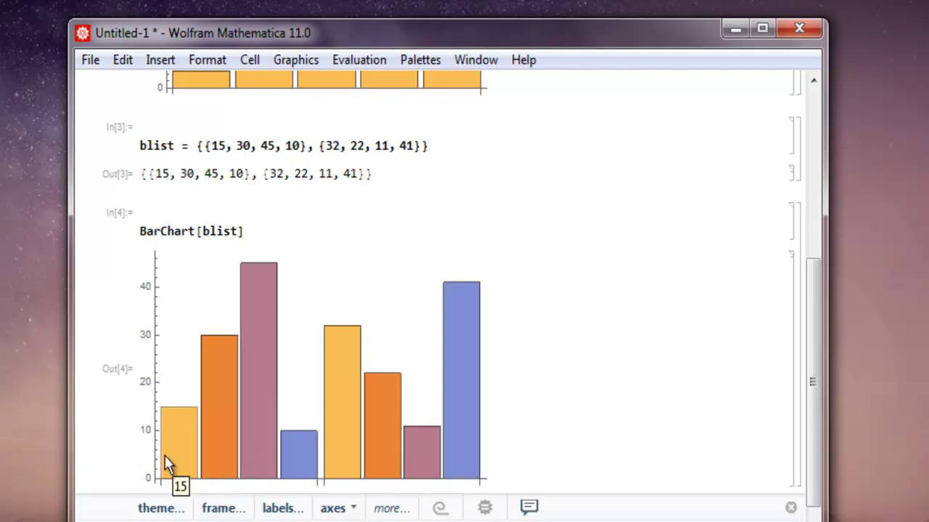
mouse_move(247, 444)
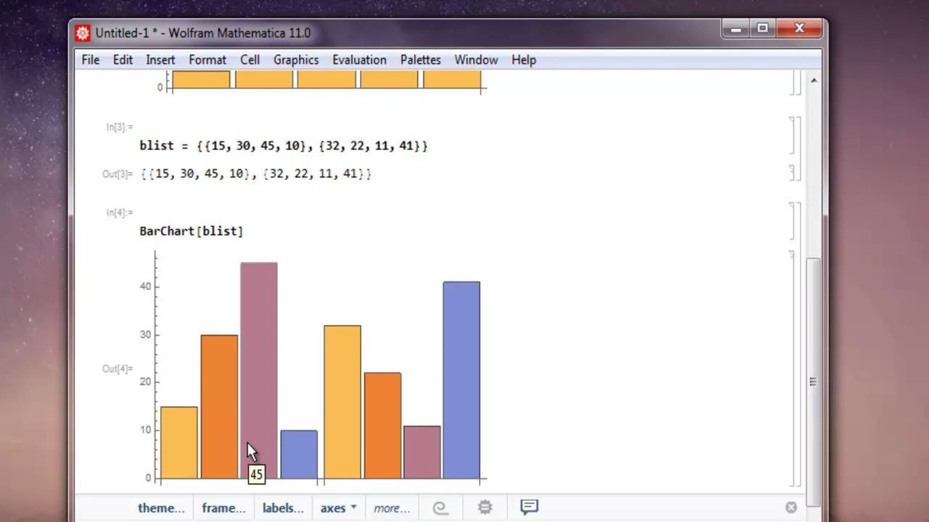
mouse_move(292, 456)
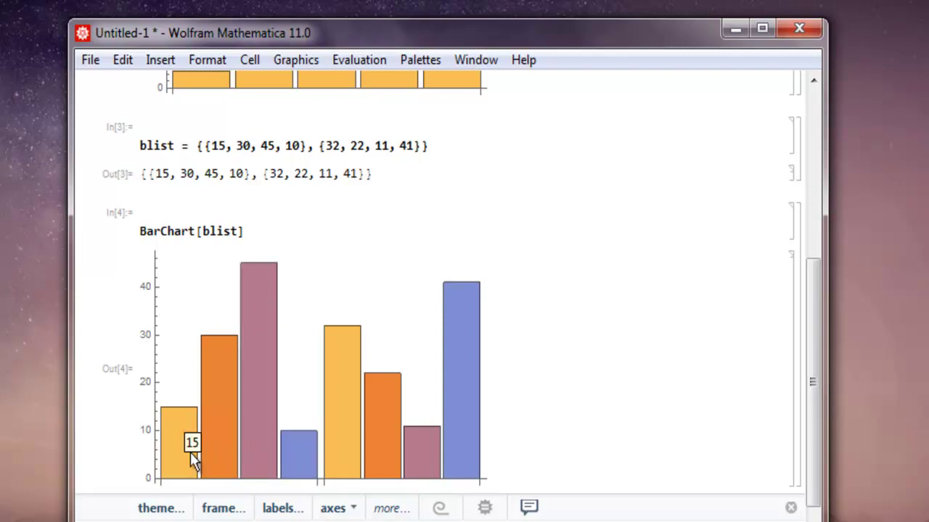
mouse_move(343, 459)
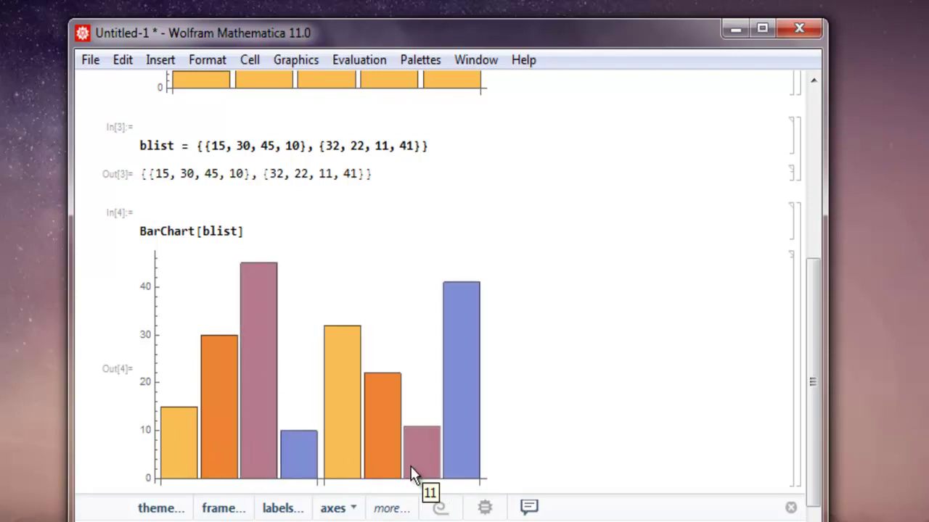
mouse_move(412, 457)
mouse_move(459, 464)
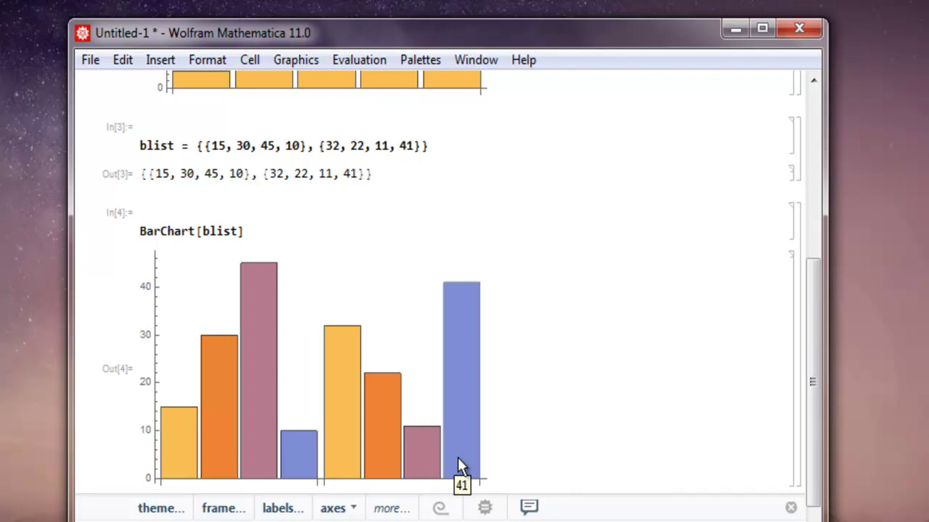
scroll(500, 334, "down", 6)
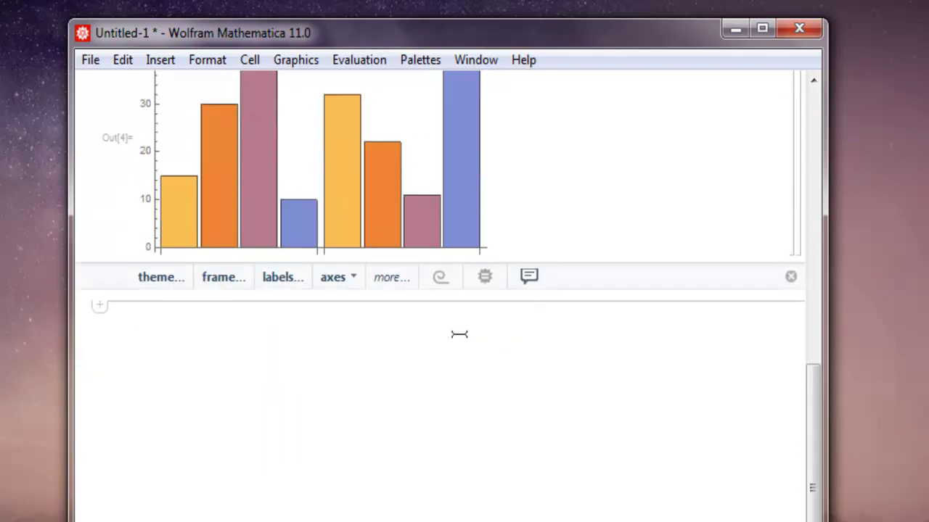
Step: In a new cell, enter and evaluate clist = {{45, 30}, {21, 60}, {52, 14}, {11, 84}}
left_click(459, 335)
scroll(378, 385, "down", 4)
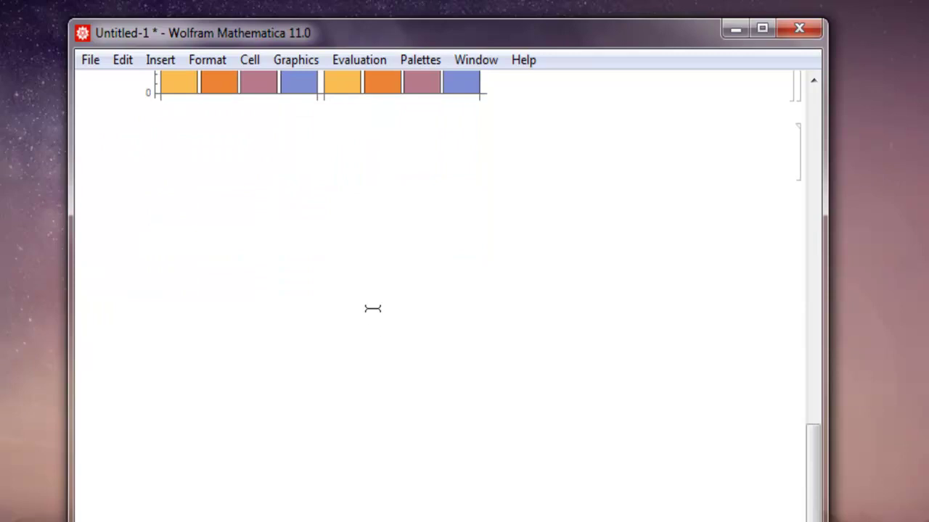
type("clist = {{")
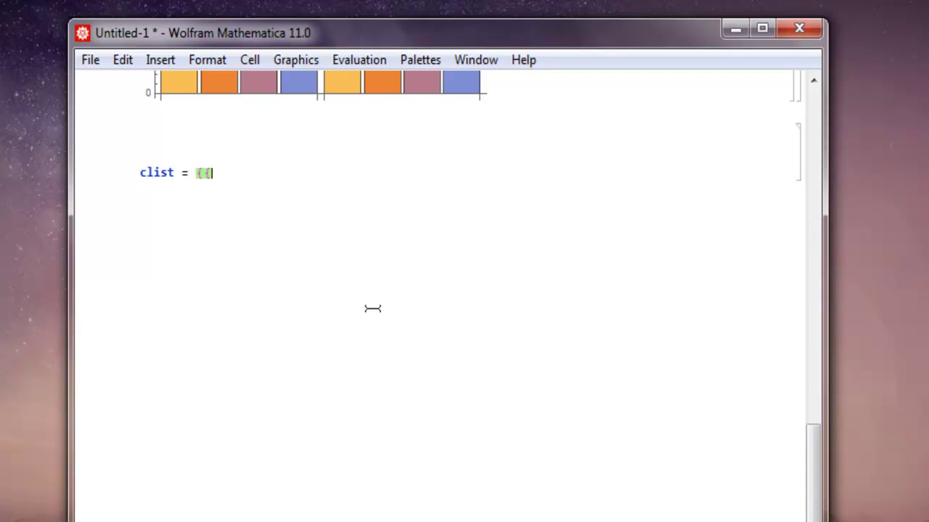
type("45, 30")
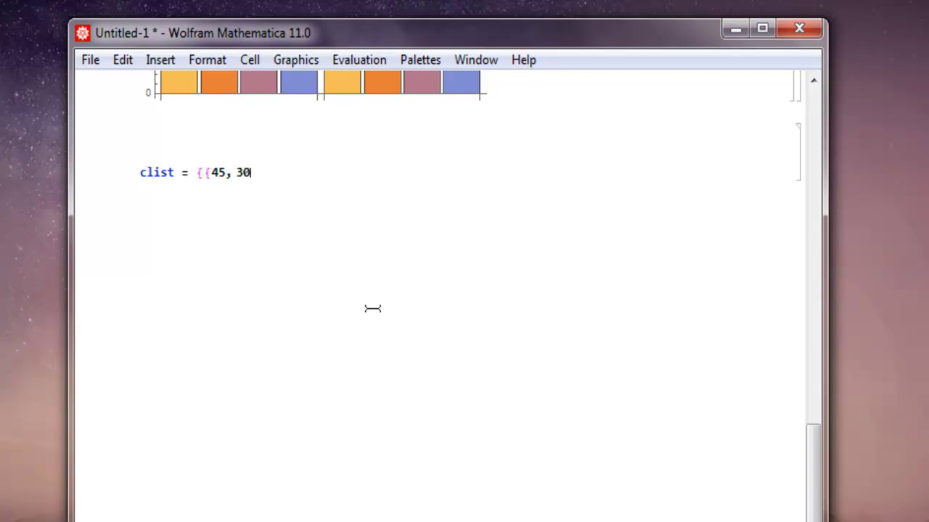
type("}, {21, 60")
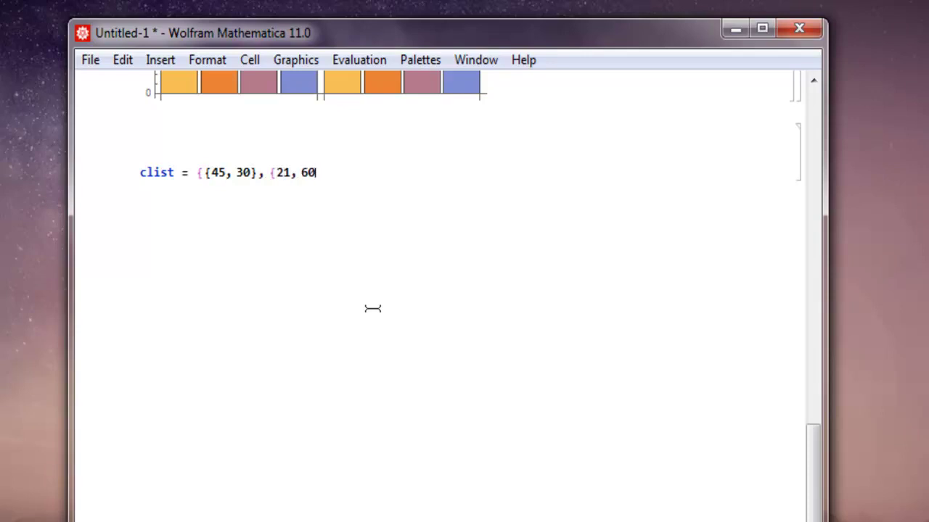
type("}")
type(", {52, 14")
type(",")
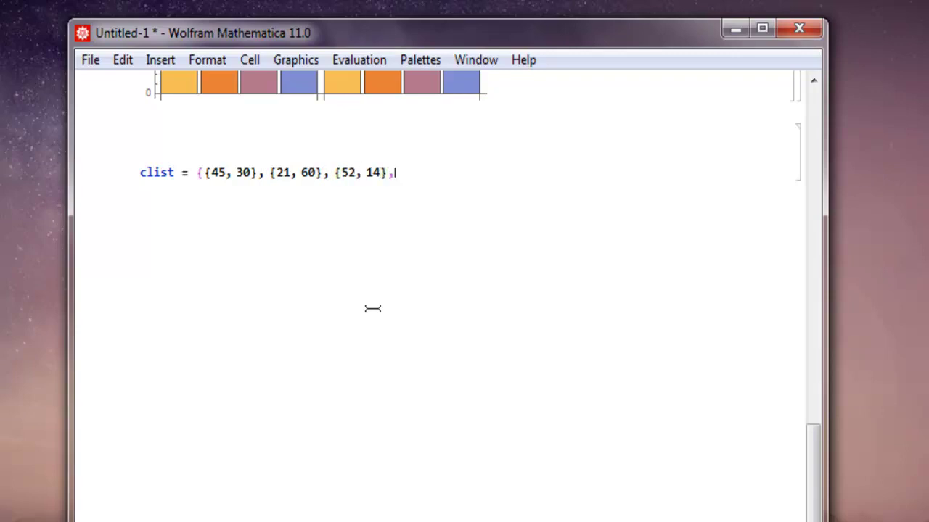
type(" {11, 84}}")
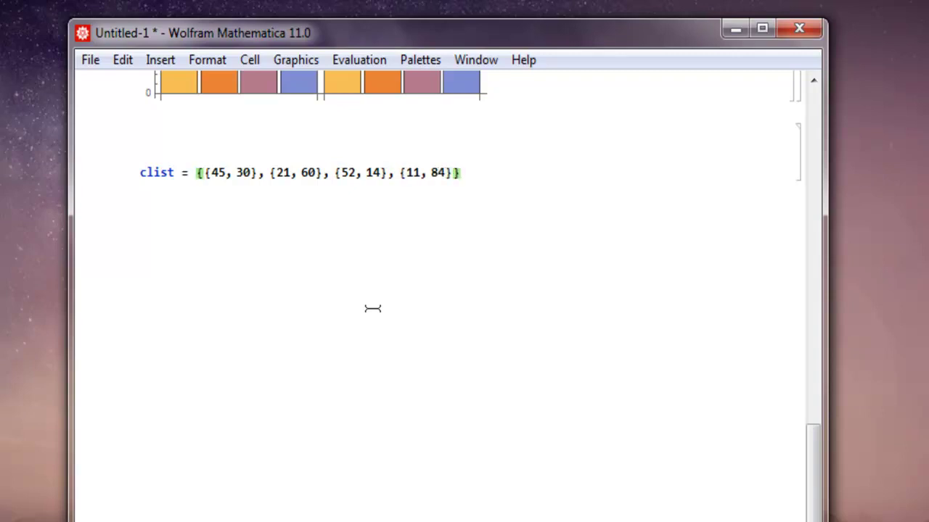
key("shift+Return")
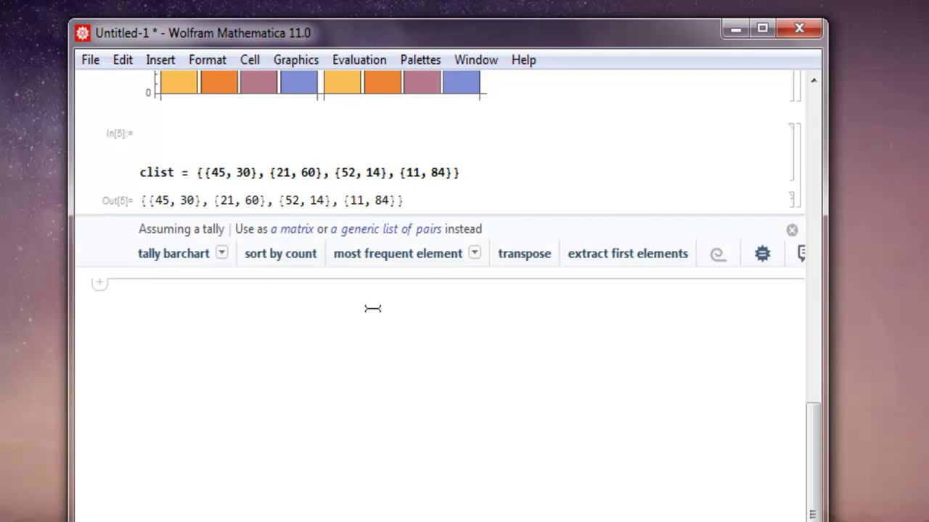
Step: In a new cell, evaluate BarChart[clist] to draw four orange-and-blue bar pairs up to 84
scroll(348, 315, "down", 2)
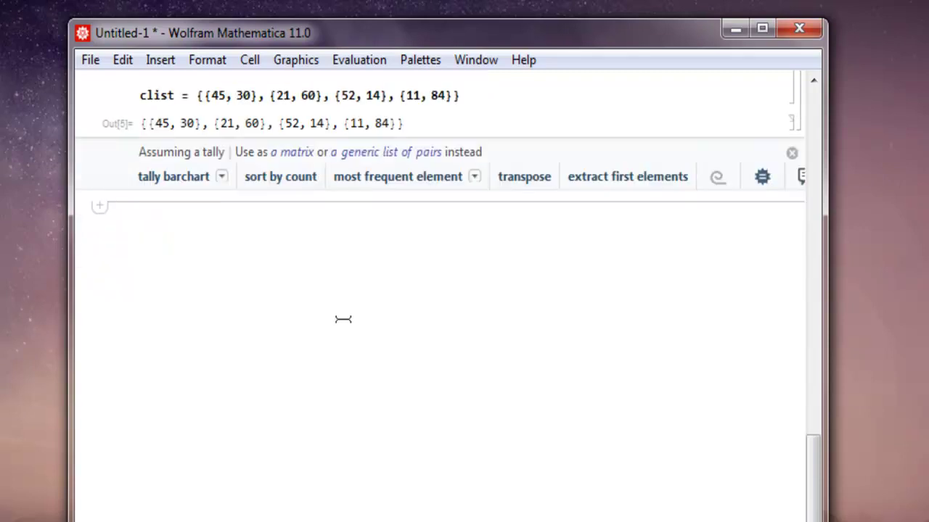
left_click(343, 319)
type("Ba")
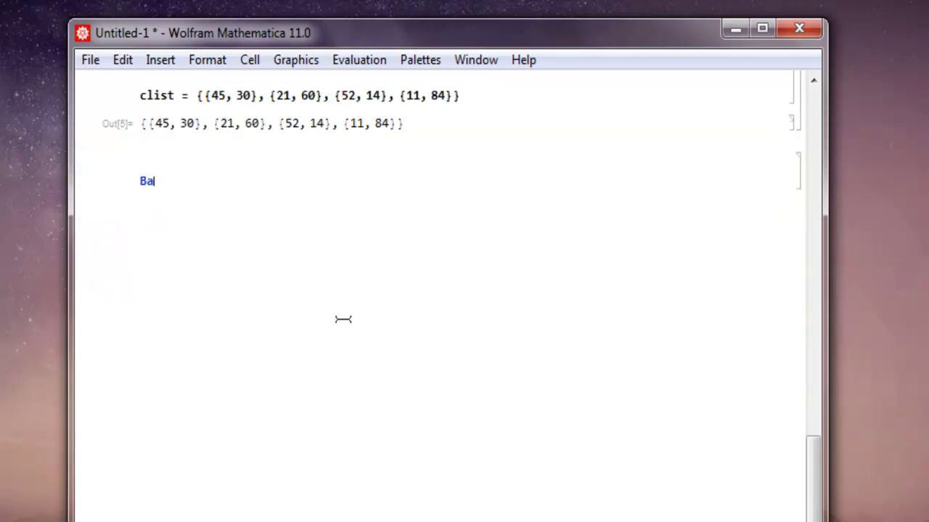
type("r")
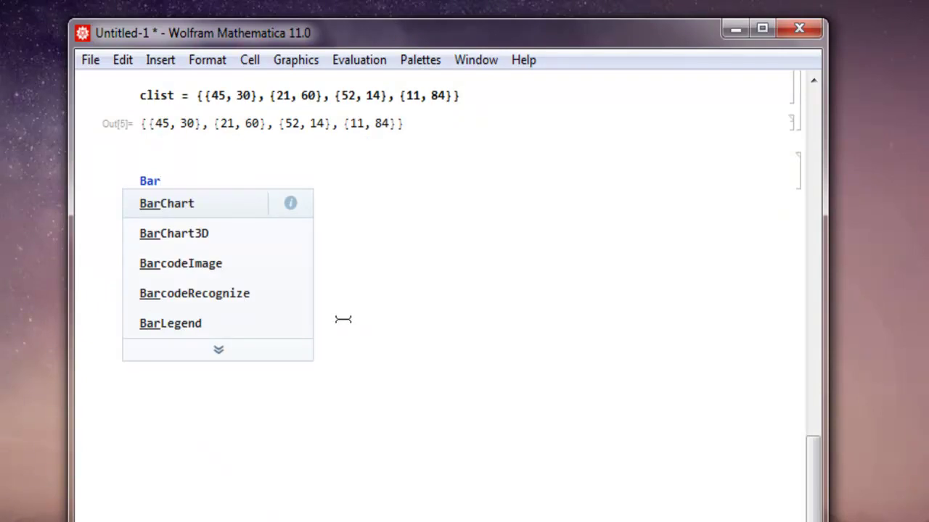
key("Return")
type("[cl")
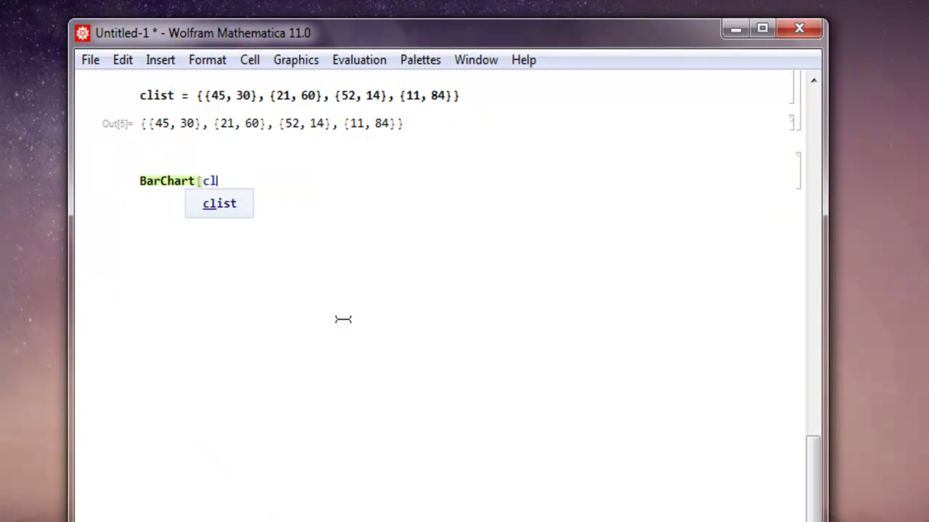
type("ist]")
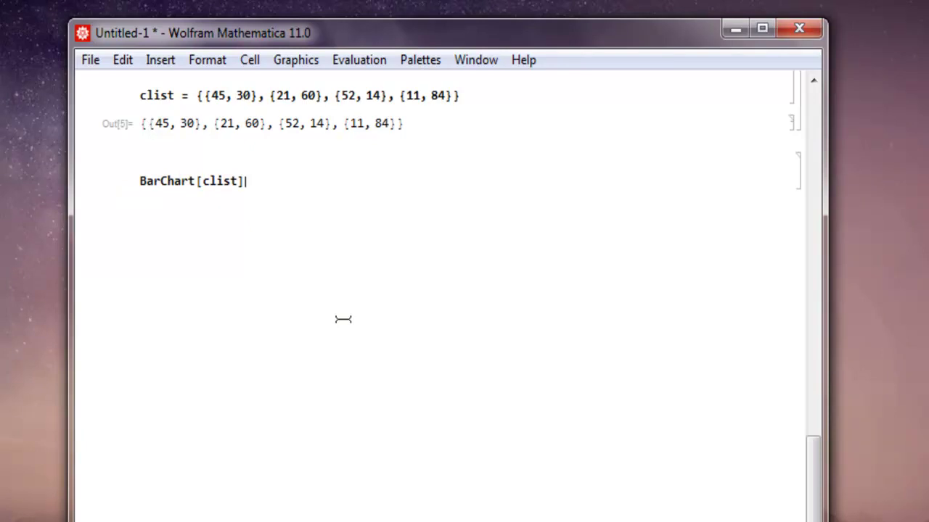
key("shift+Return")
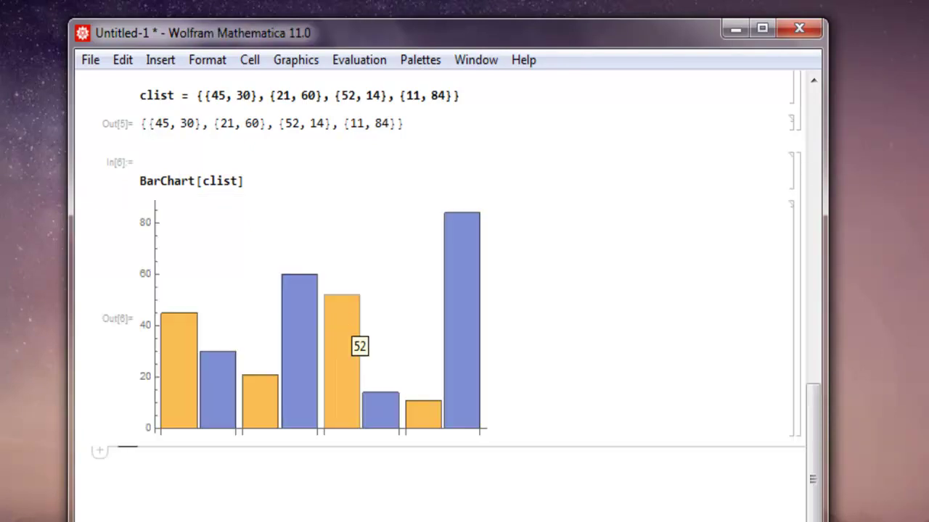
mouse_move(178, 418)
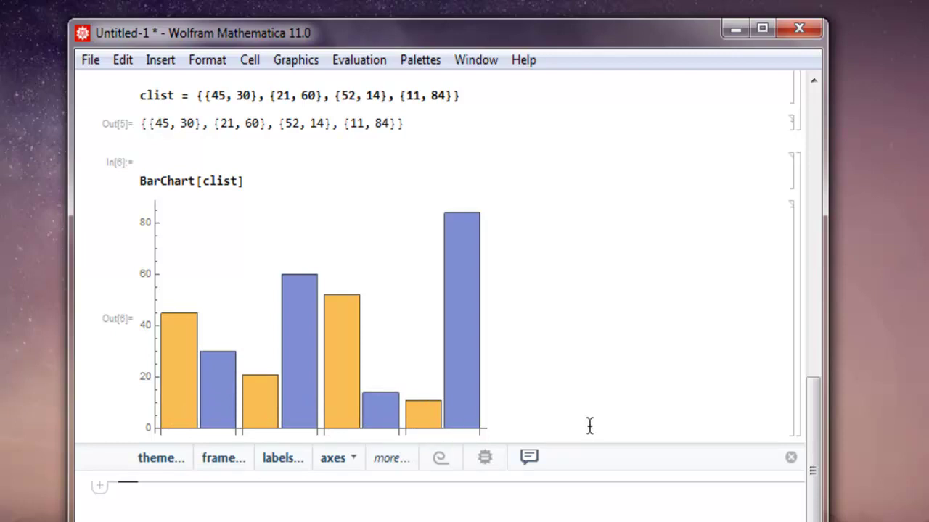
Step: Scroll through the alist, blist and clist charts and return to the top of the notebook
scroll(589, 426, "up", 5)
scroll(589, 426, "up", 10)
mouse_move(373, 411)
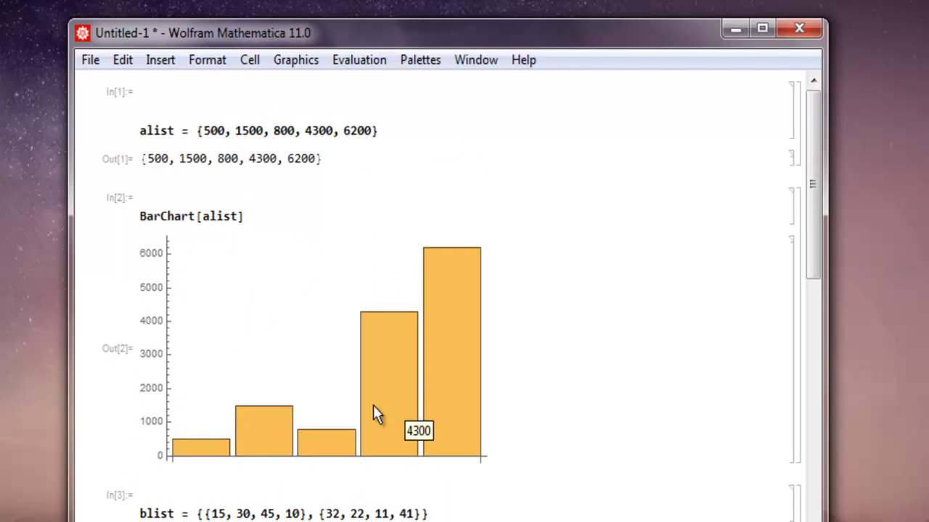
scroll(570, 385, "down", 8)
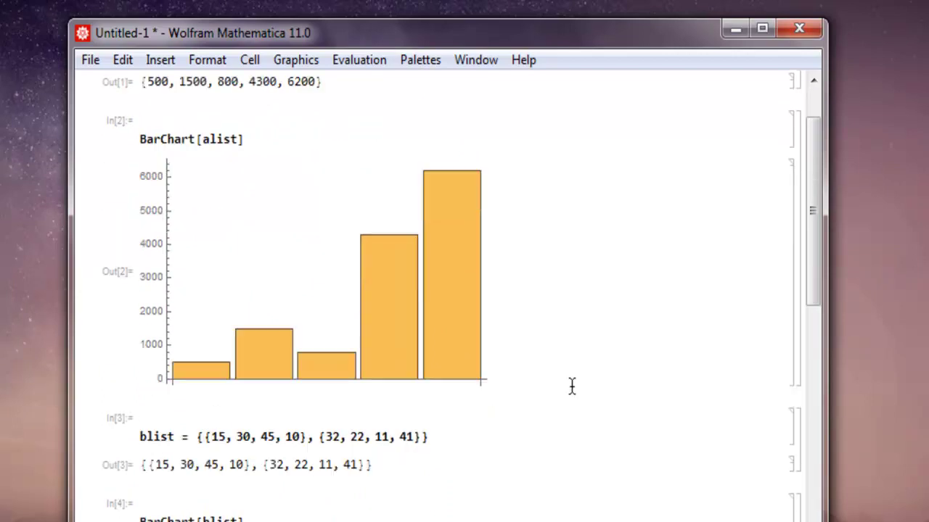
scroll(549, 411, "down", 10)
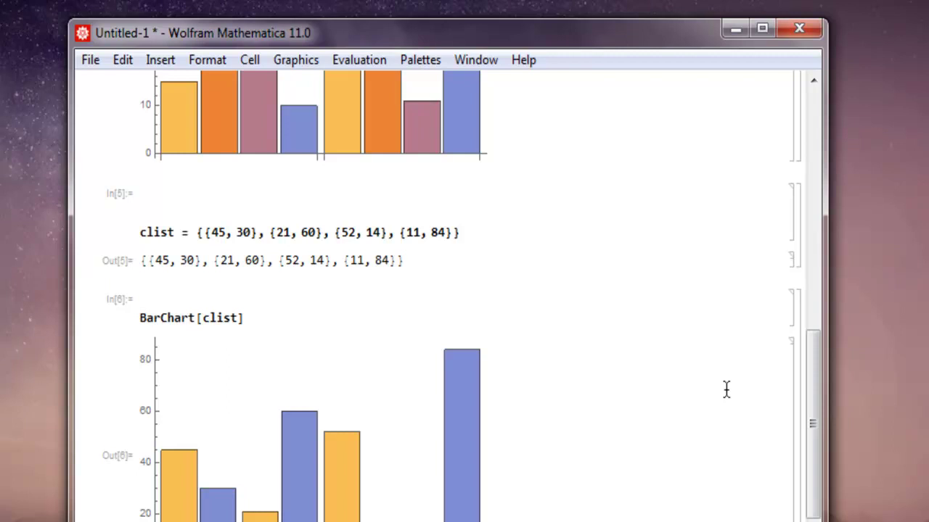
scroll(726, 390, "up", 4)
scroll(727, 390, "down", 4)
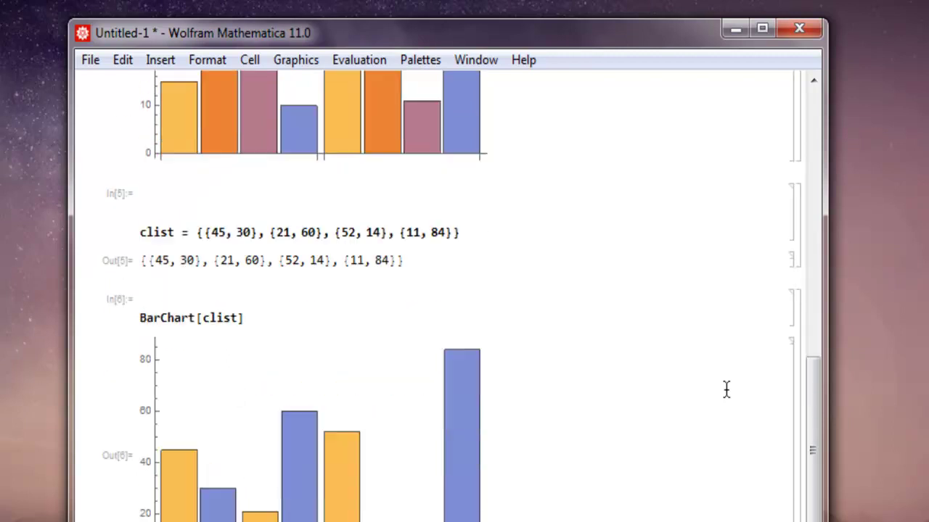
scroll(726, 390, "up", 18)
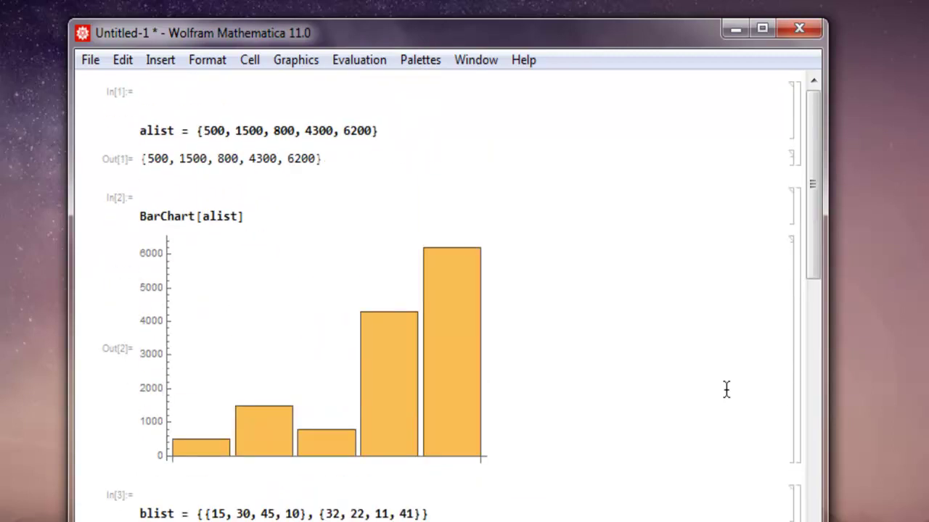